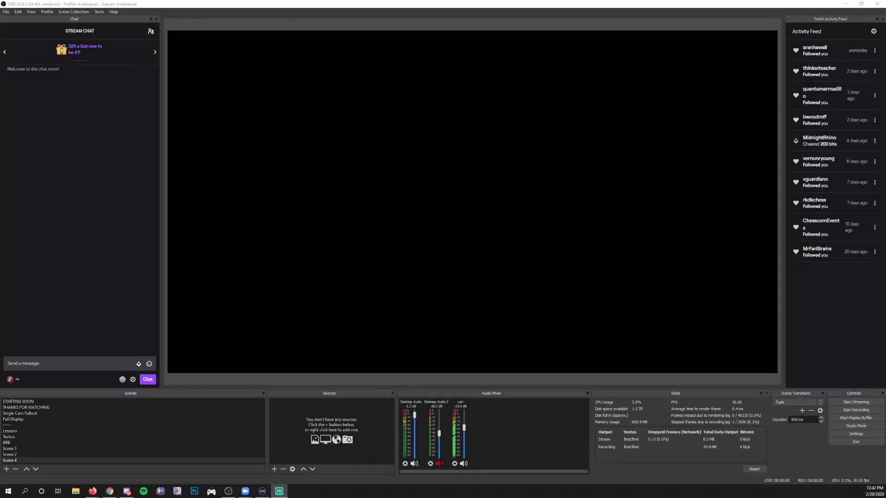
Step: Go from Scene 2 to the empty Scene 4 and bring up the add-source menu
left_click(55, 456)
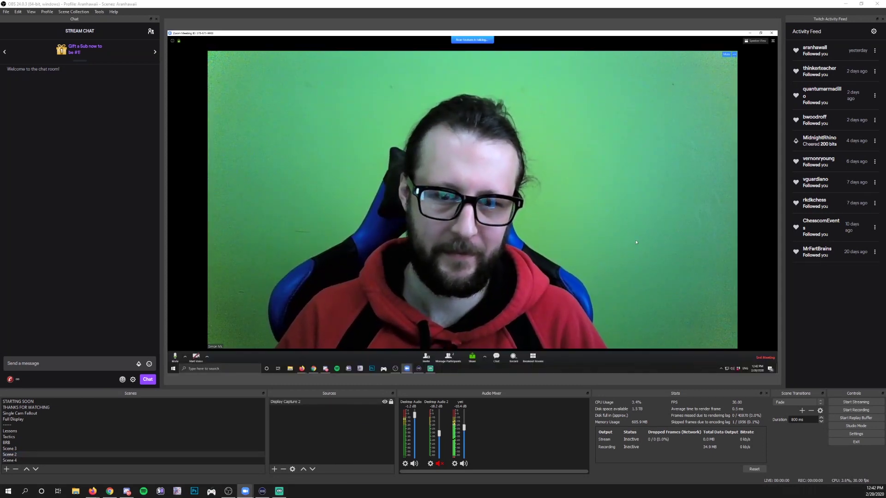
left_click(18, 461)
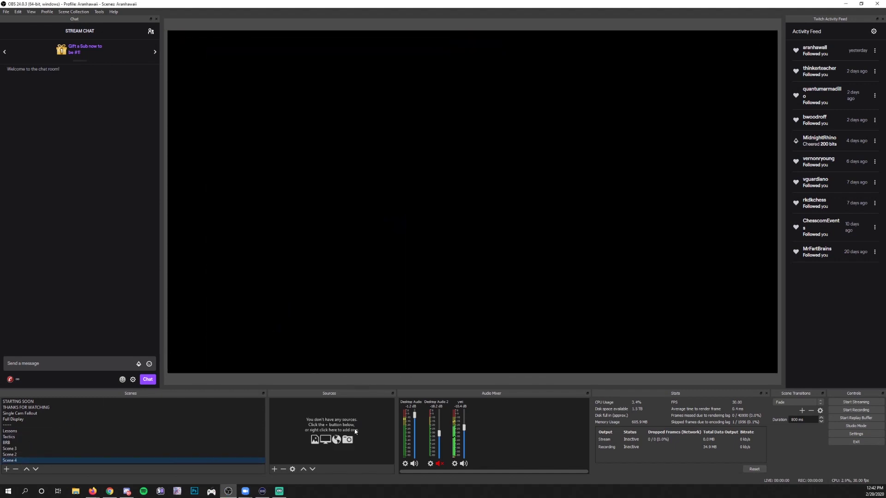
left_click(274, 469)
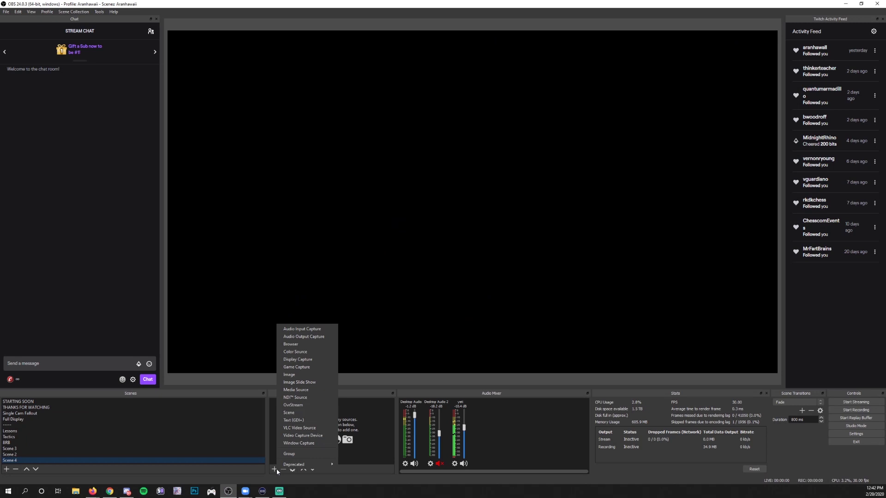
Step: Create Window Capture 5 capturing the Zoom Meeting window with Capture Cursor unchecked
left_click(318, 444)
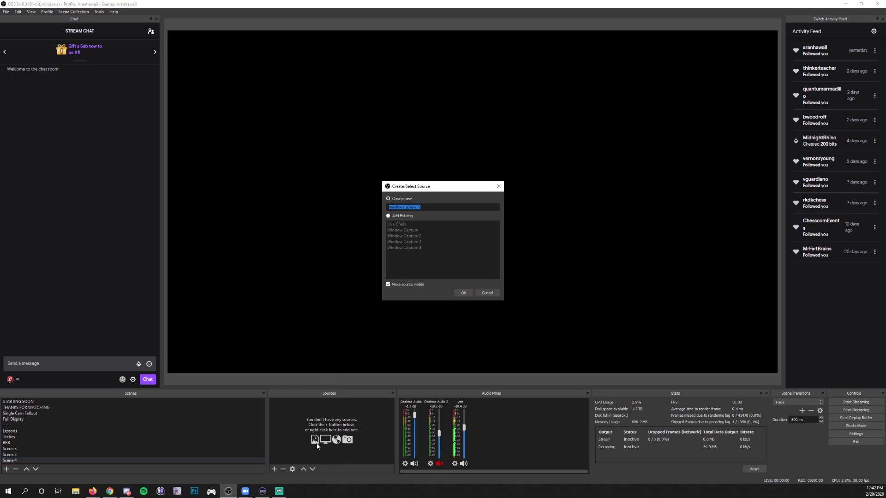
left_click(463, 294)
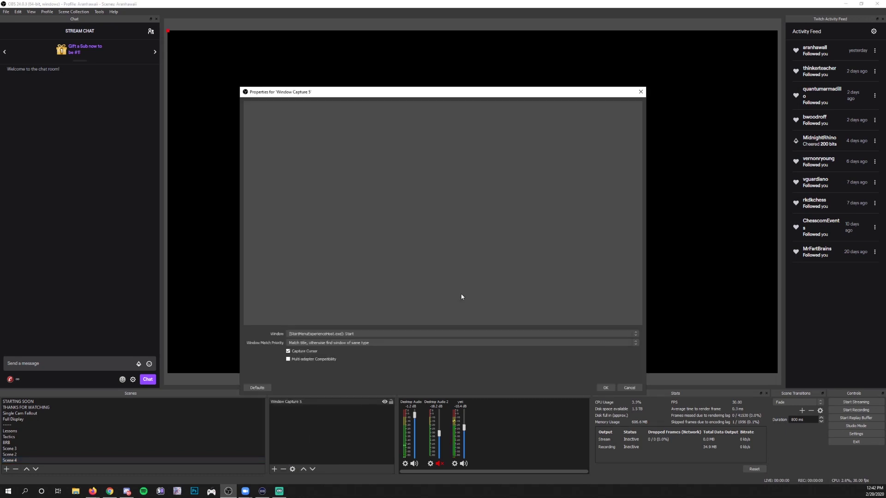
left_click(341, 333)
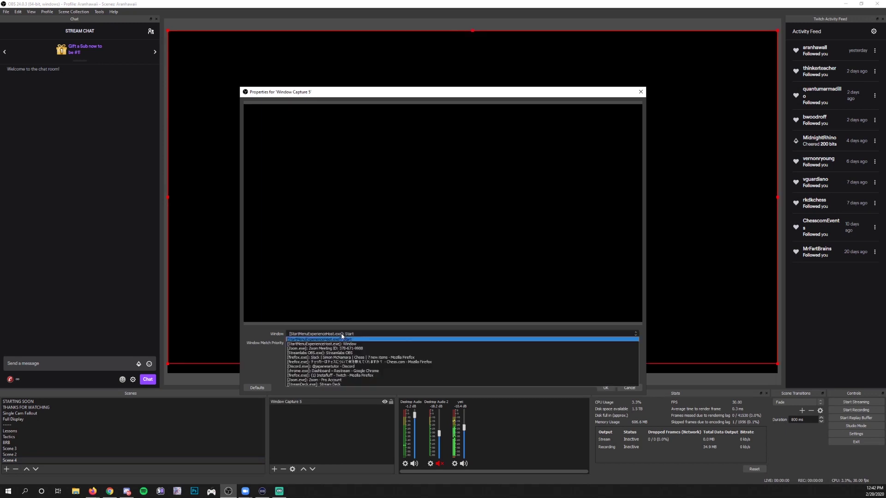
left_click(369, 349)
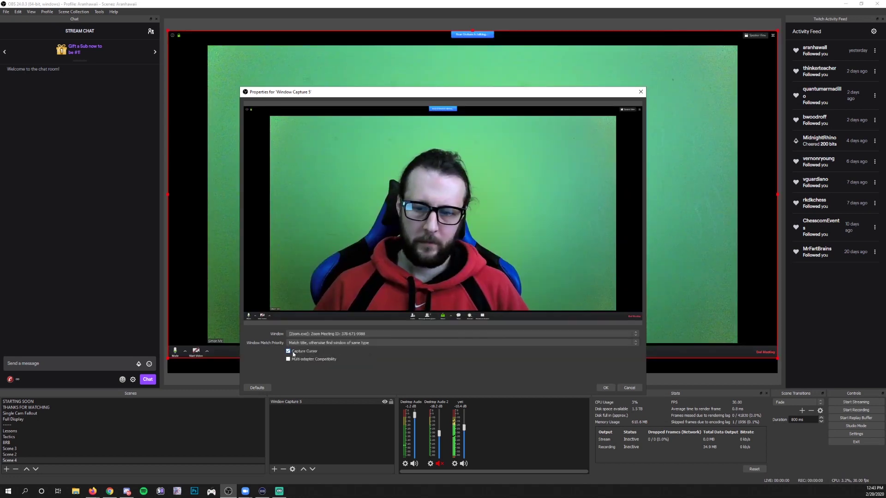
left_click(292, 352)
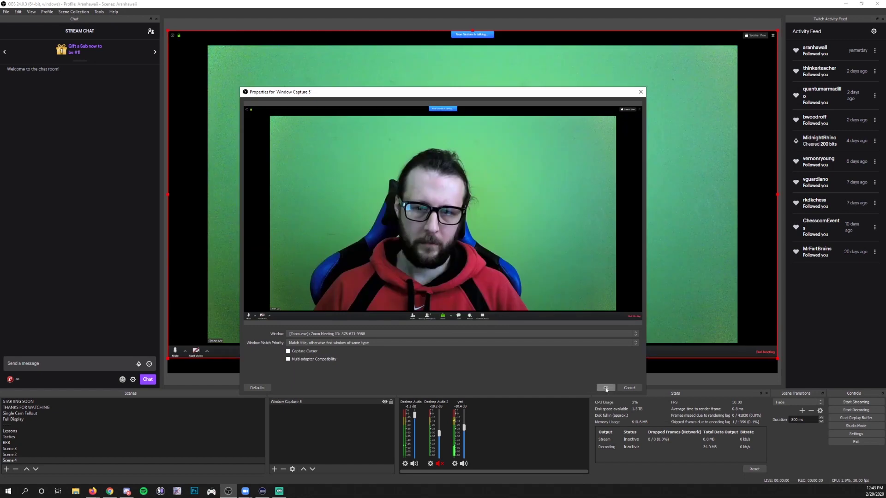
left_click(606, 387)
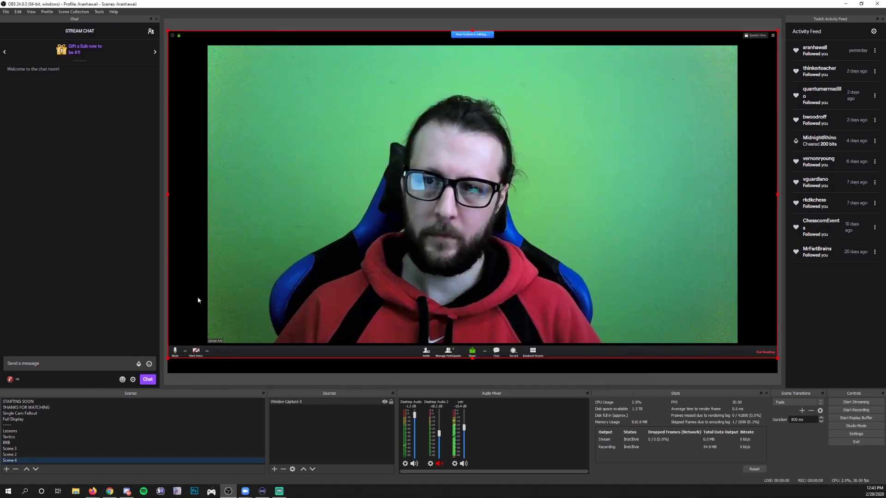
Step: Scale down Window Capture 5, crop off its black margins and toolbar, and place it top-right
left_click_drag(169, 359, 558, 207)
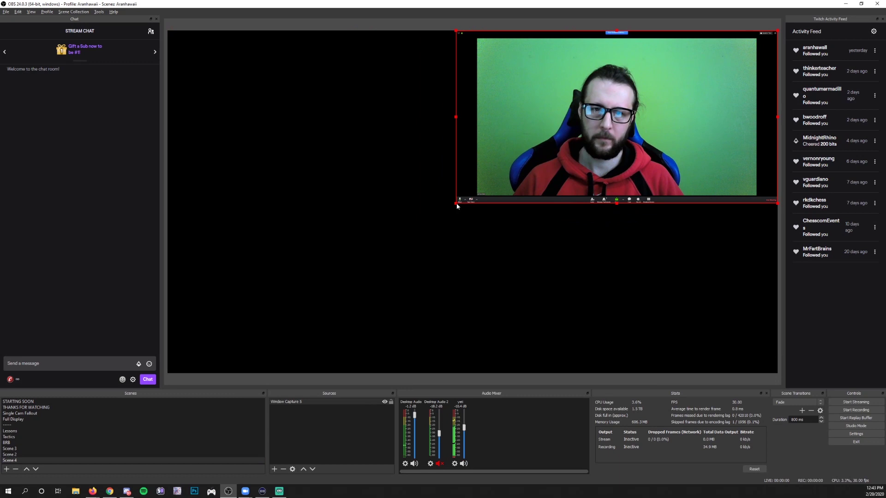
left_click_drag(457, 203, 479, 192)
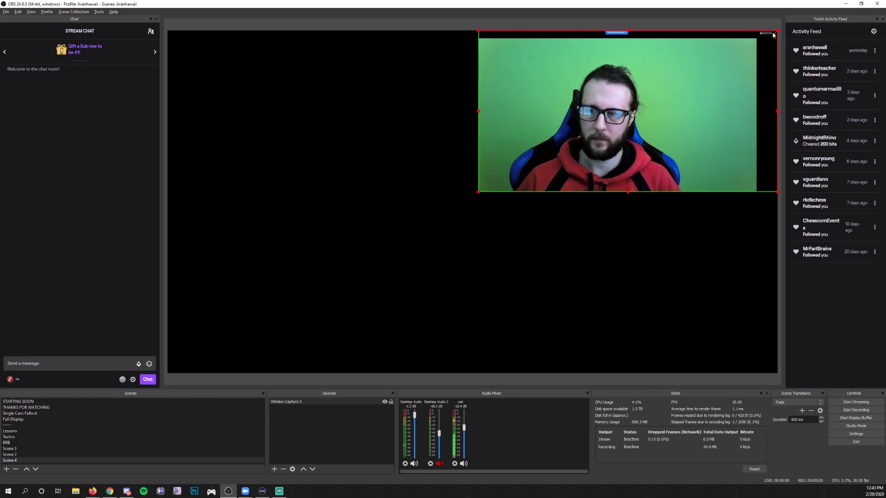
left_click_drag(778, 33, 753, 41)
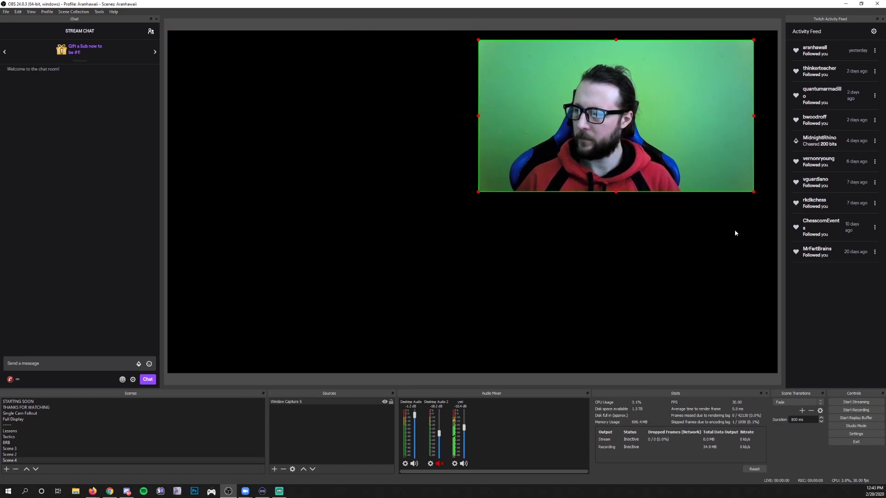
left_click(734, 234)
mouse_move(712, 136)
left_mouse_down()
mouse_move(687, 166)
mouse_move(718, 141)
left_mouse_up()
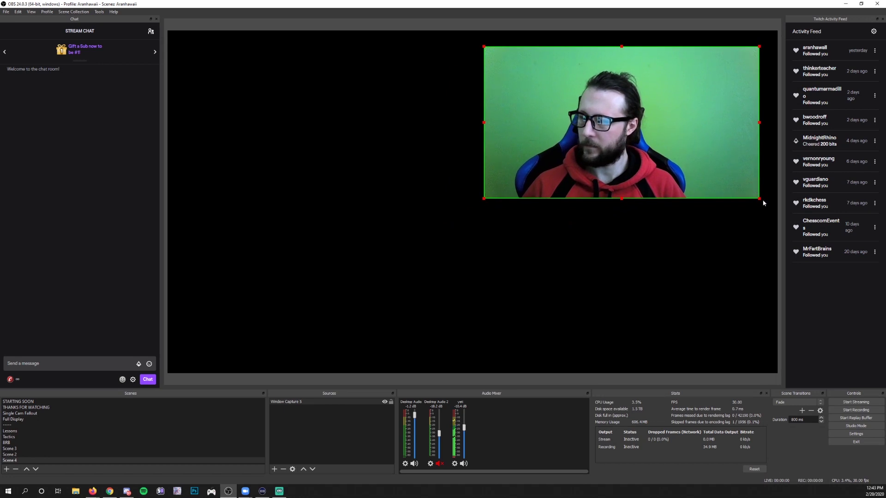
left_click_drag(760, 201, 705, 171)
left_click_drag(638, 129, 690, 130)
Step: Add Video Capture Device 2 using the Logitech Webcam C930e
left_click(275, 469)
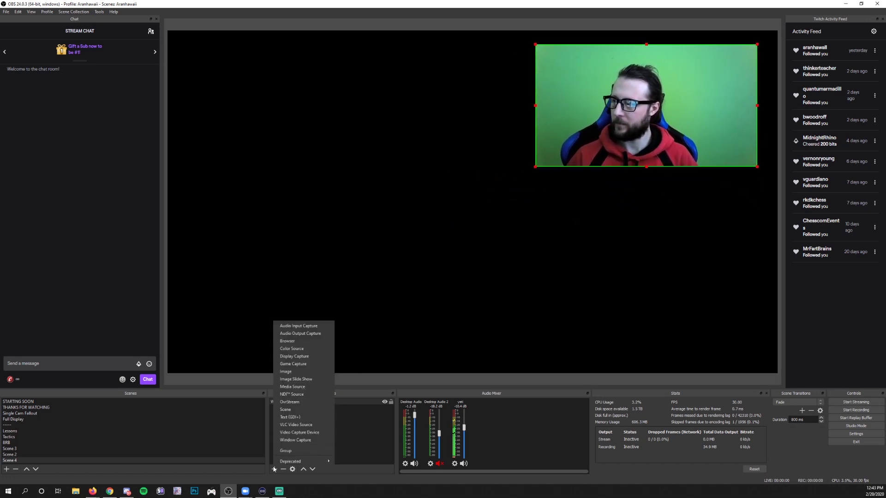
left_click(309, 432)
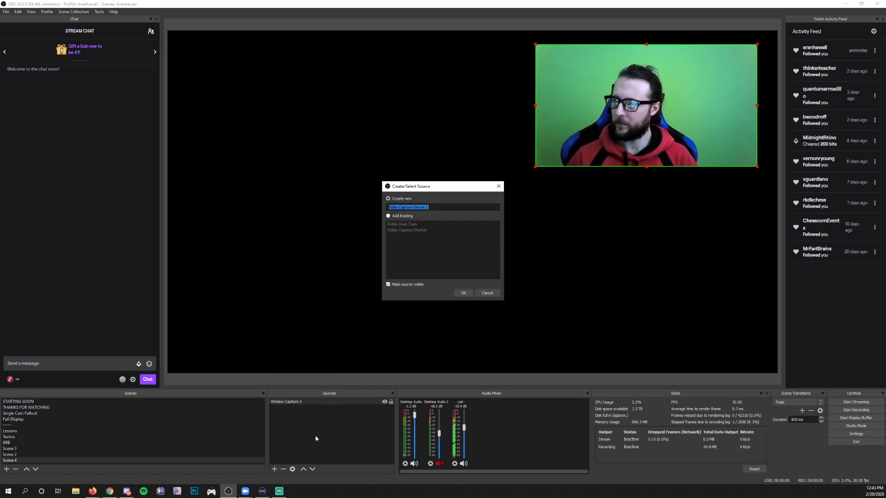
left_click(466, 293)
left_click(319, 282)
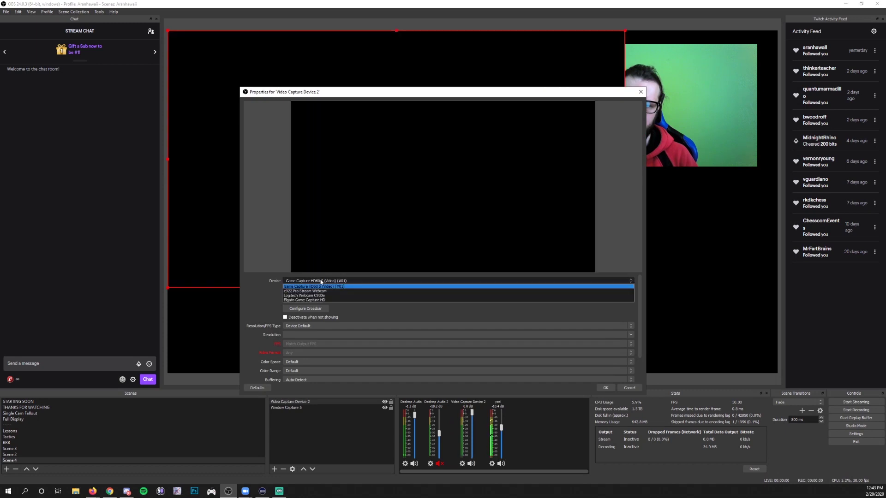
left_click(329, 298)
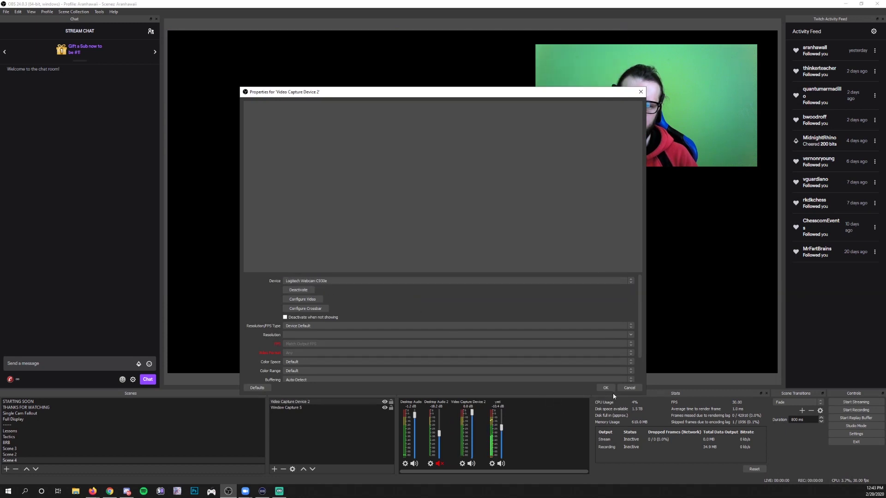
left_click(610, 390)
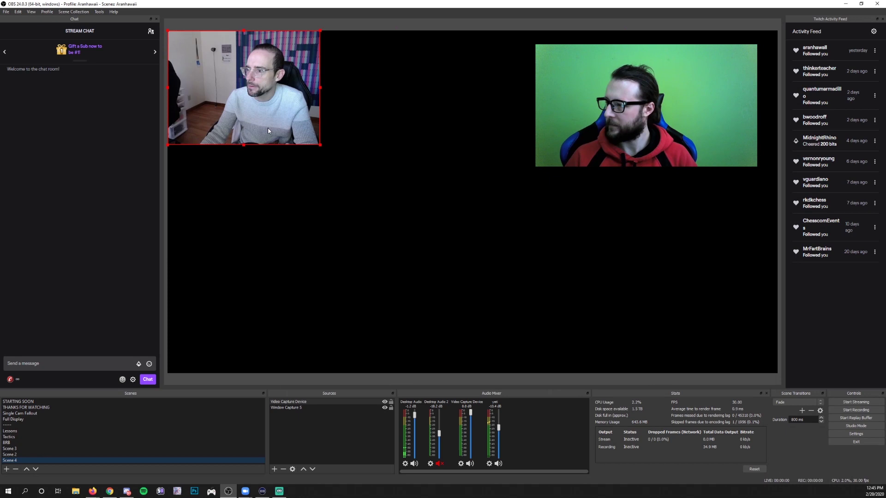
Step: Move the webcam feed to the lower right, just beneath the Zoom capture
left_click_drag(268, 128, 672, 295)
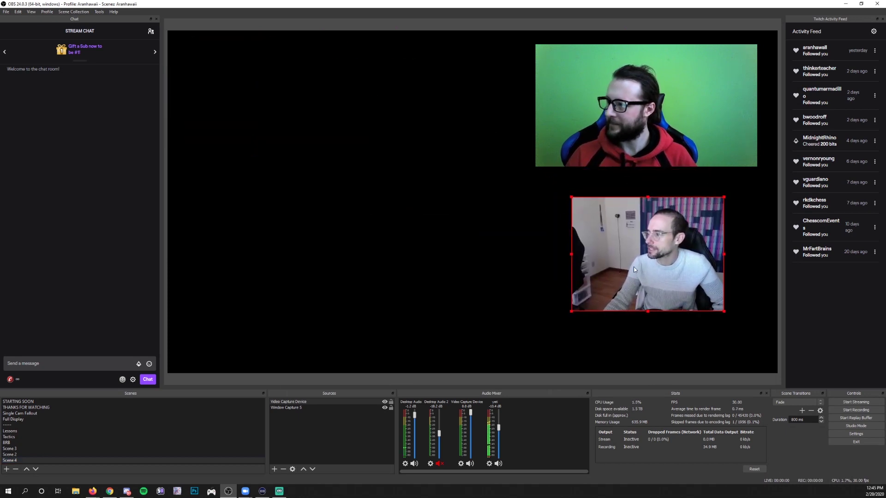
left_click_drag(643, 268, 662, 259)
left_click(498, 319)
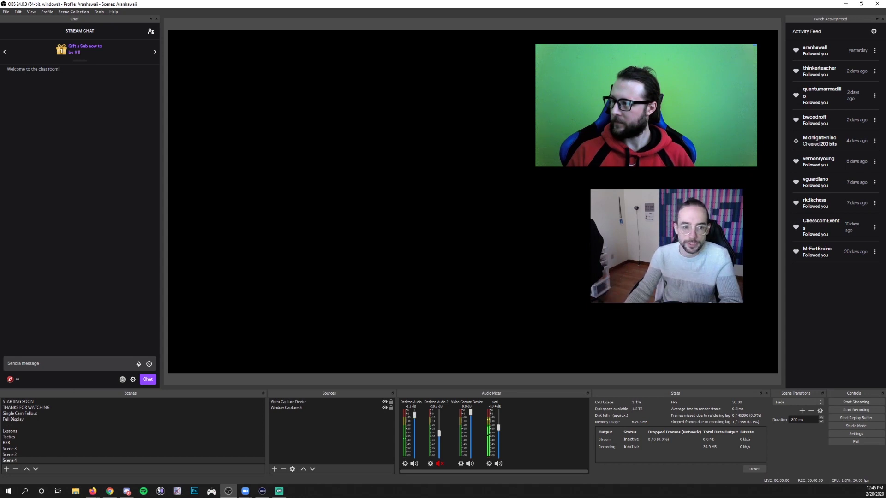
Step: Show Scene 2 in OBS and open Zoom's Audio Settings from the Mute caret
left_click(28, 454)
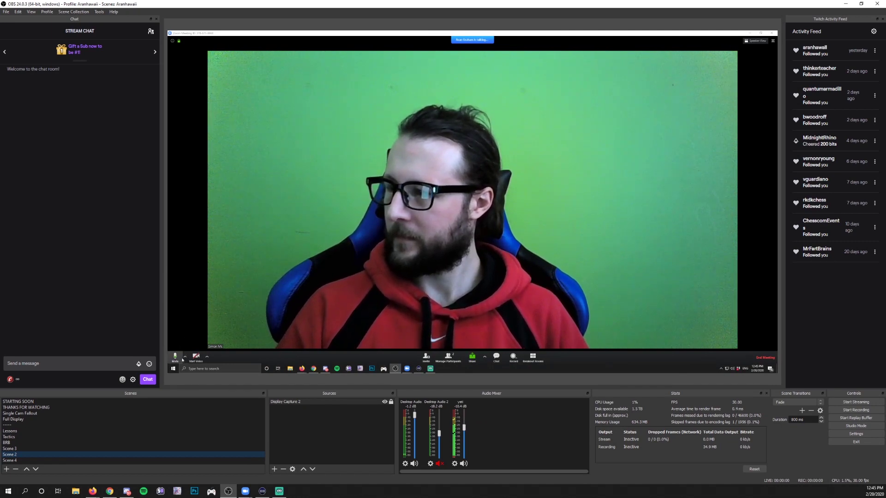
left_click(185, 359)
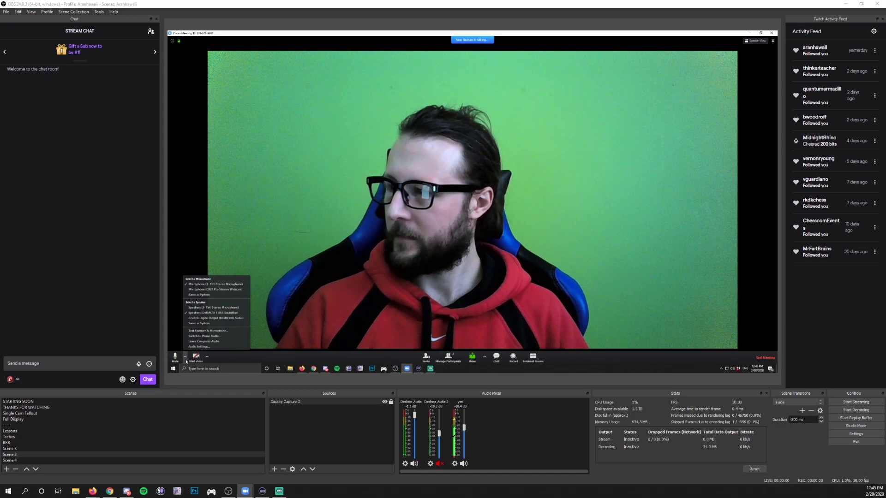
left_click(231, 347)
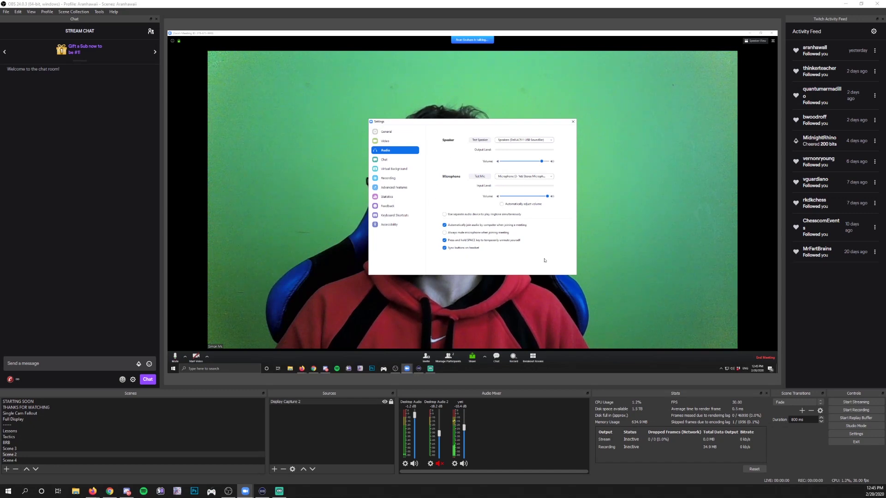
Step: Keep Dell AC511 as the speaker and Yeti Stereo as the microphone
left_click(550, 141)
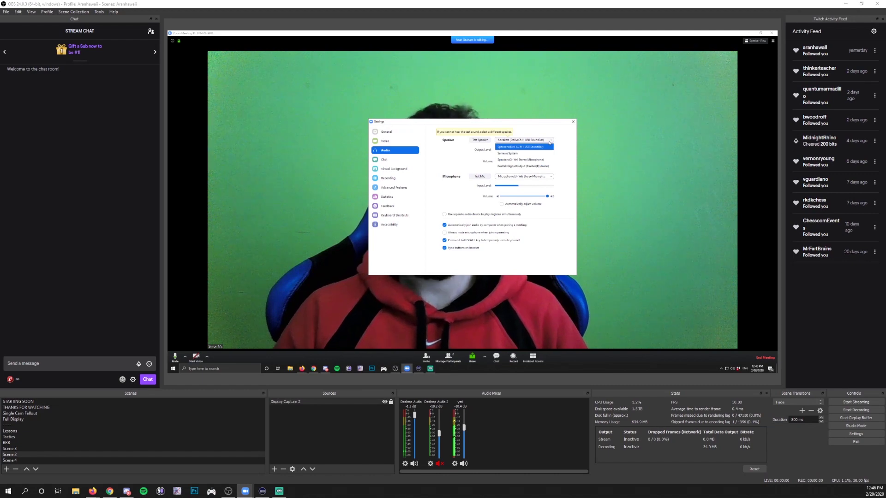
left_click(548, 146)
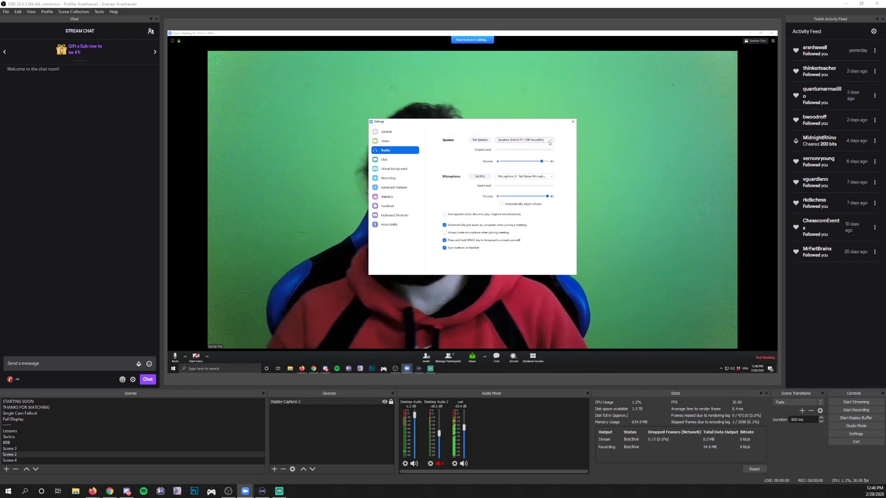
left_click(537, 177)
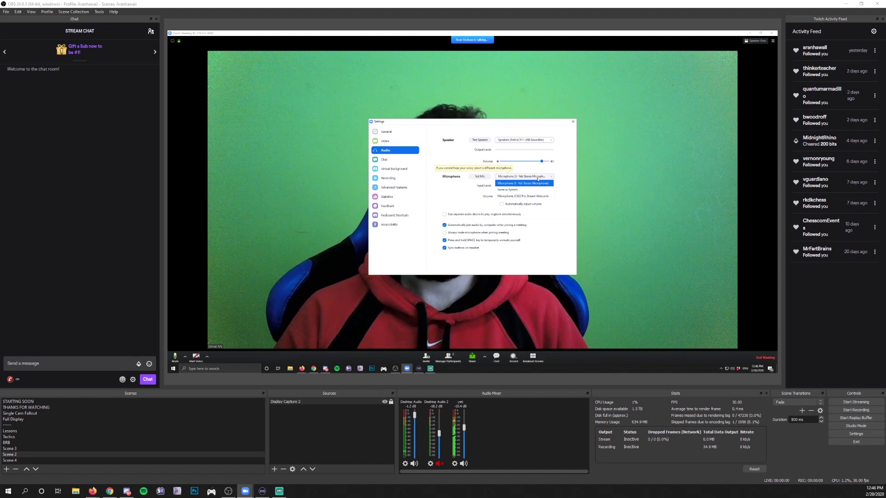
left_click(532, 183)
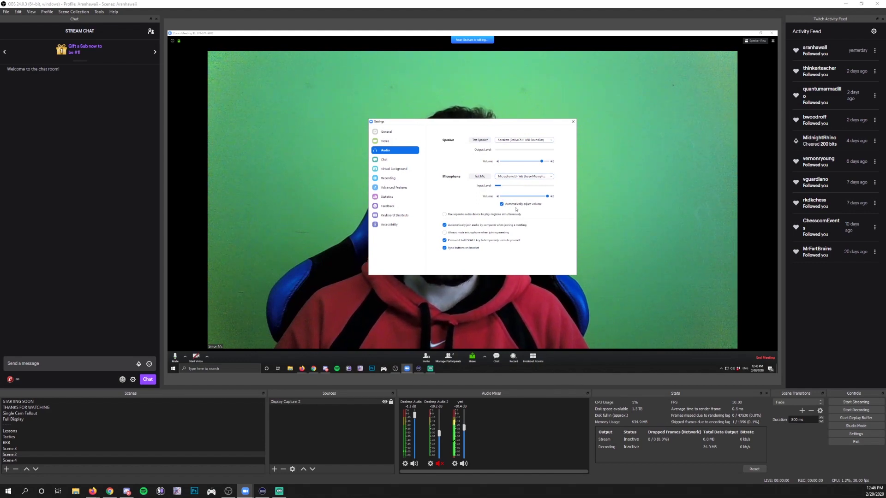
Step: Turn off Automatically adjust volume and set the microphone volume near maximum
left_click(502, 205)
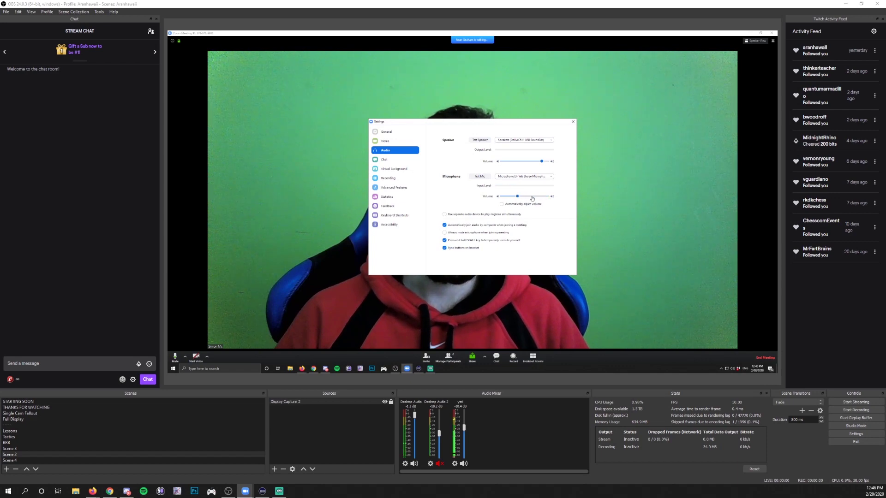
left_click_drag(544, 198, 545, 198)
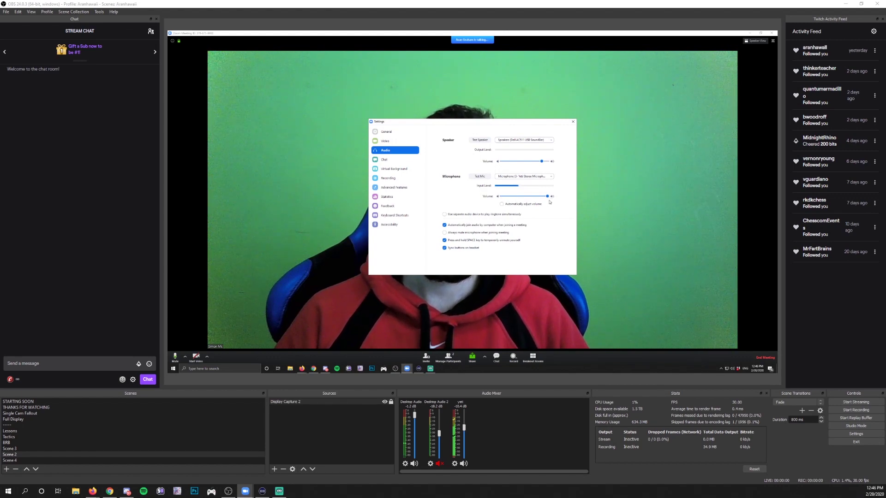
mouse_move(548, 198)
left_mouse_down()
mouse_move(536, 199)
mouse_move(546, 199)
left_mouse_up()
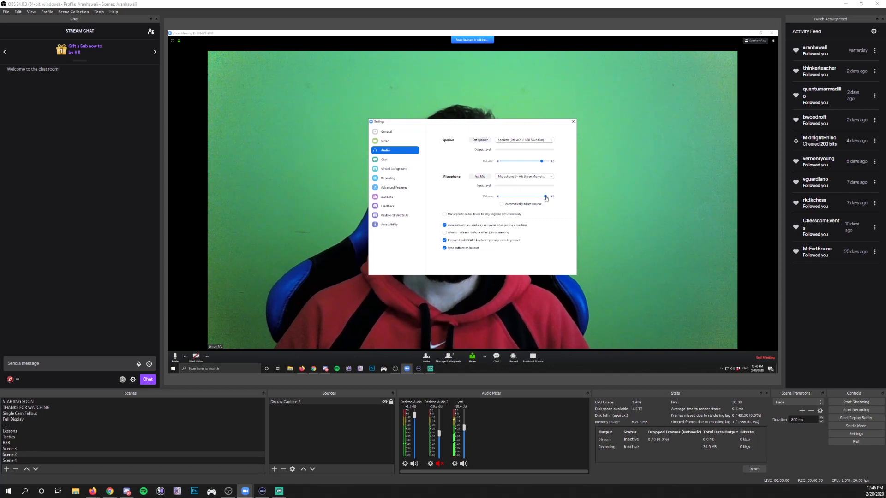
Step: On the Video page, keep the c922 Pro Stream Webcam, disable HD and enable hardware acceleration
left_click(403, 142)
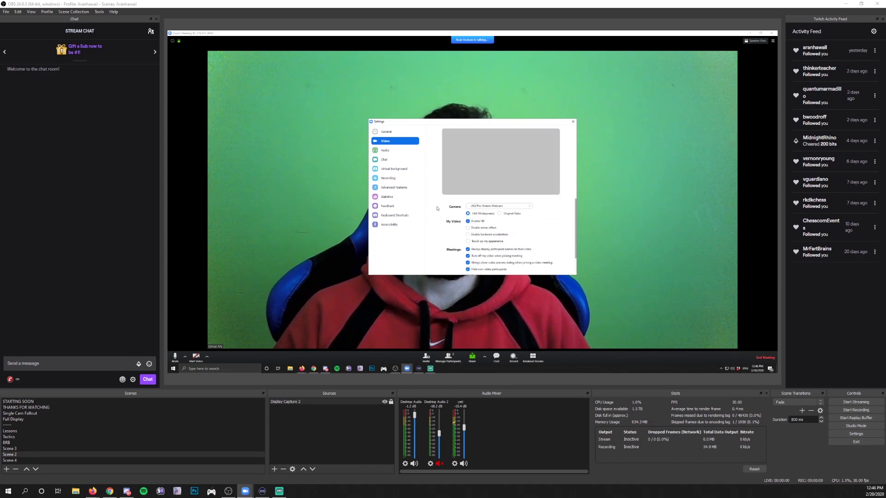
left_click(516, 207)
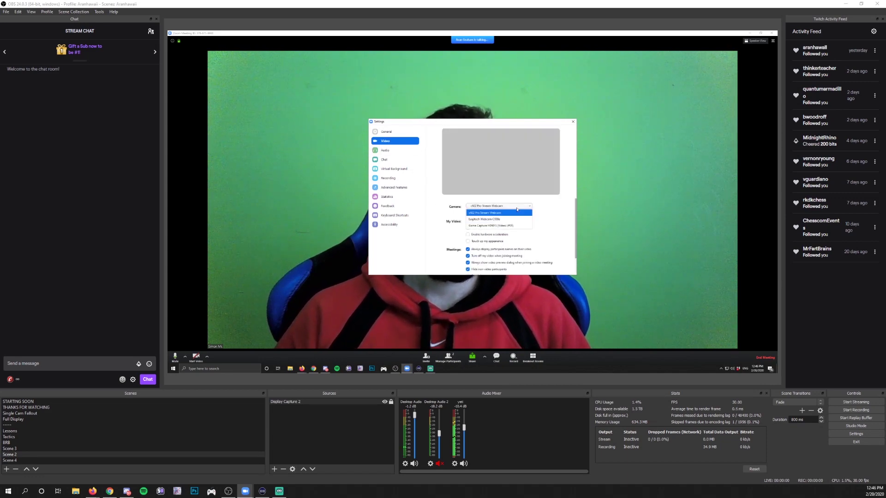
left_click(517, 209)
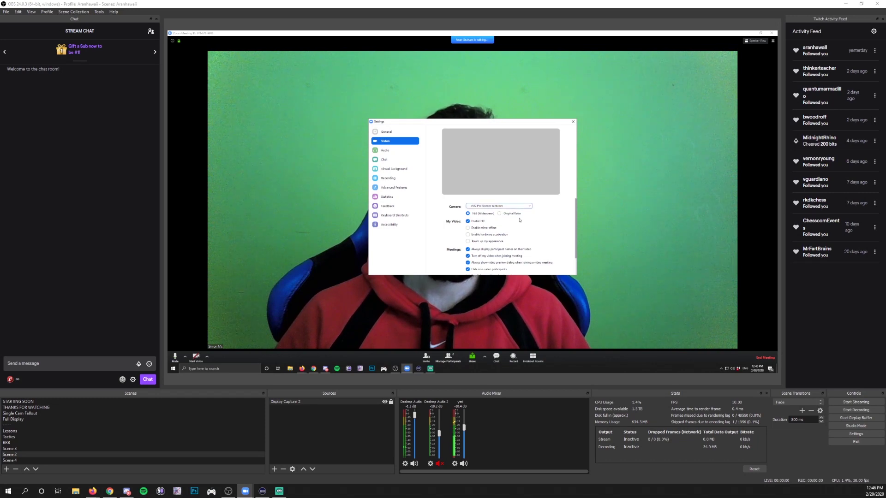
left_click(469, 222)
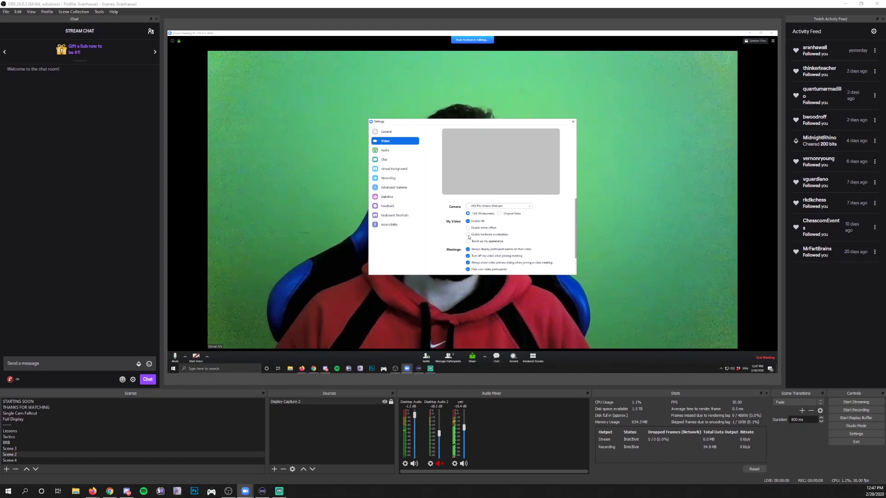
left_click(469, 235)
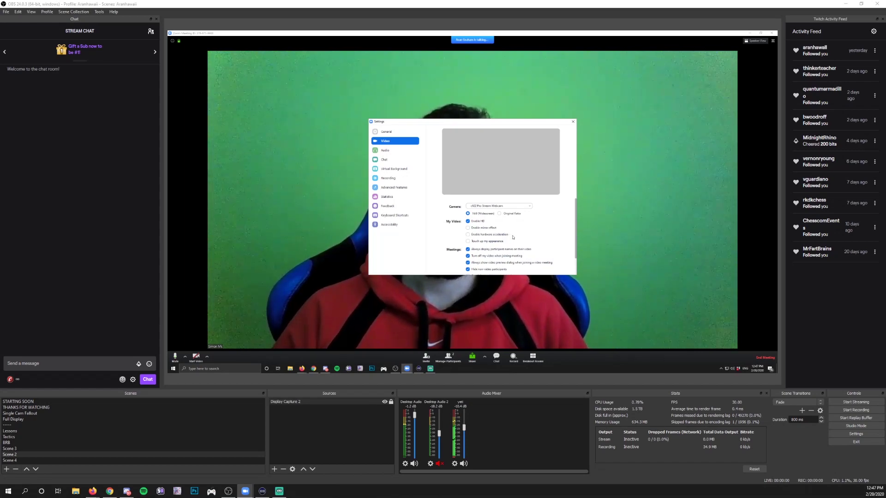
Step: Close Zoom's Settings window and return OBS to Scene 4 with the Down-arrow hotkey
left_click(574, 122)
key("Down")
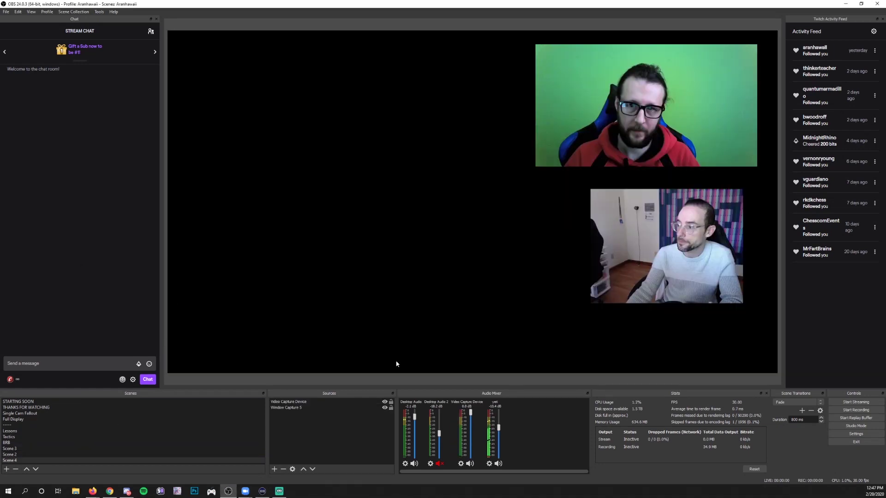